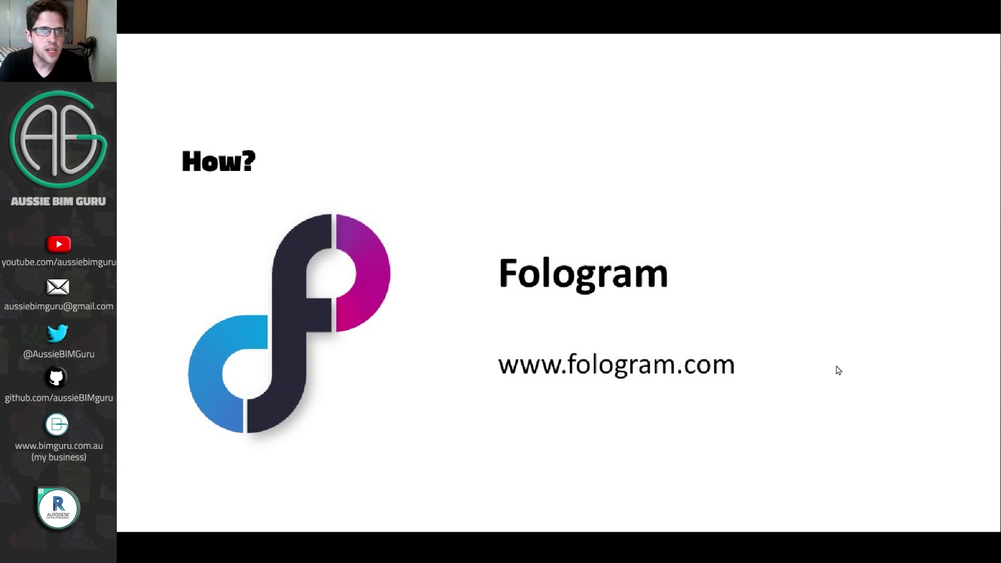
- Step through the mixed-reality overview and free/subscriber features slides to 'Let's dive in!'
key(Right)
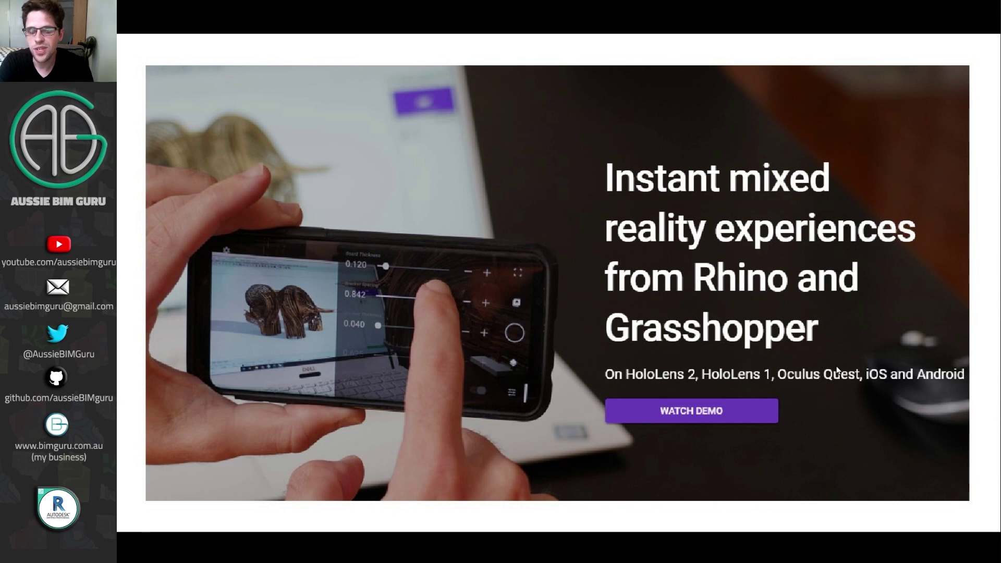
key(Right)
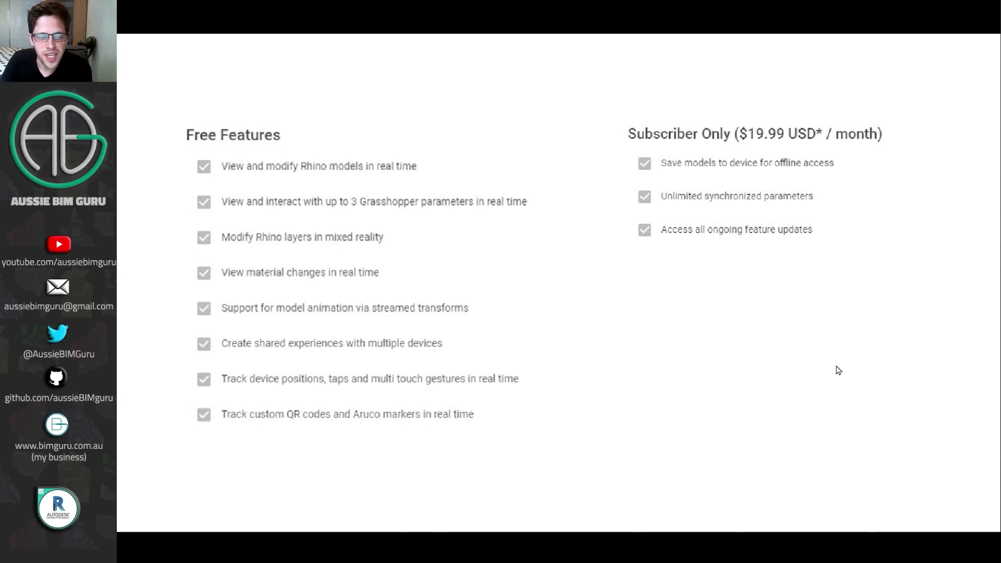
key(Right)
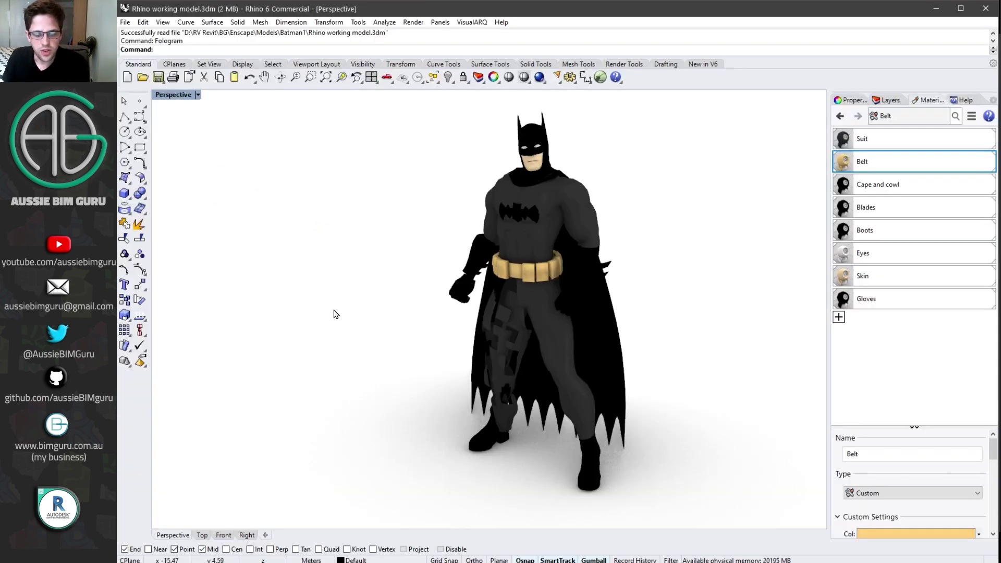
- Undo the remotely applied pose change and orbit around the Batman model
key(ctrl+z)
key(ctrl+z)
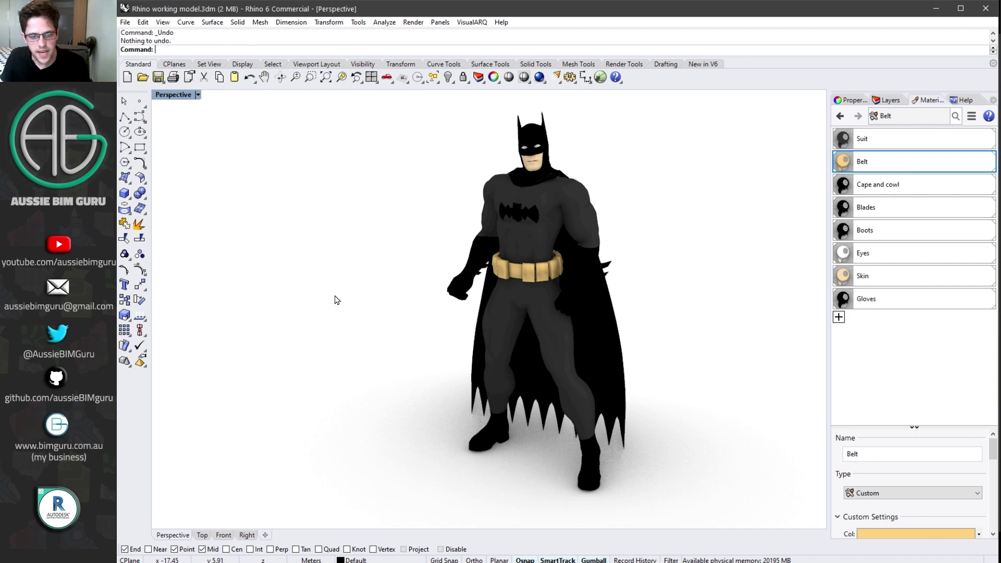
right_drag(331, 290, 351, 286)
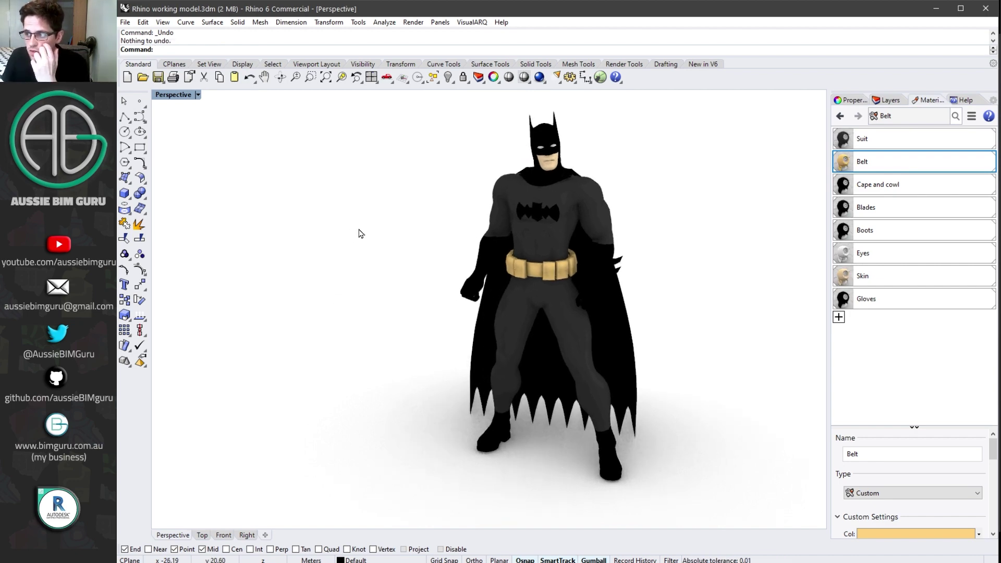
right_drag(673, 254, 635, 252)
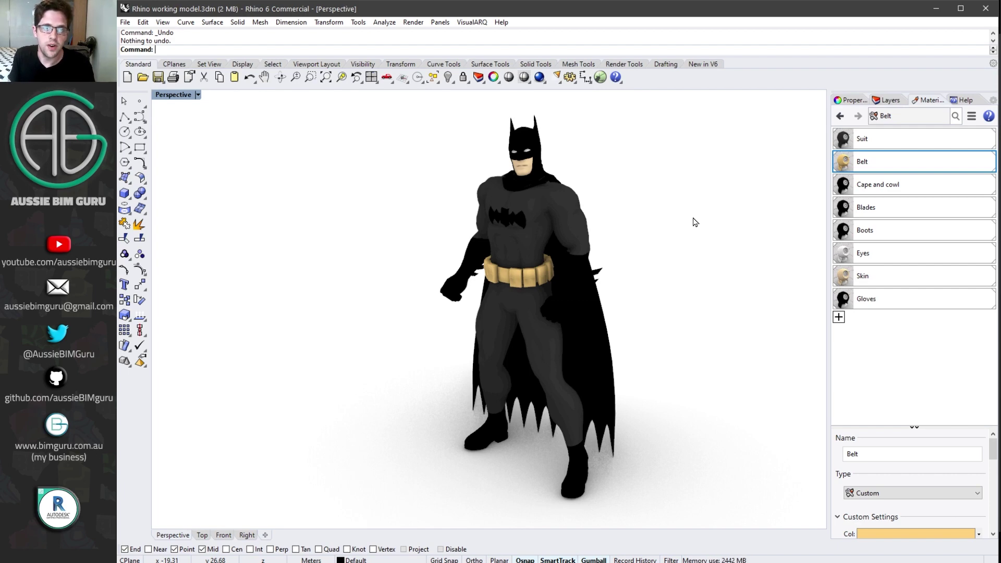
text(Fologram)
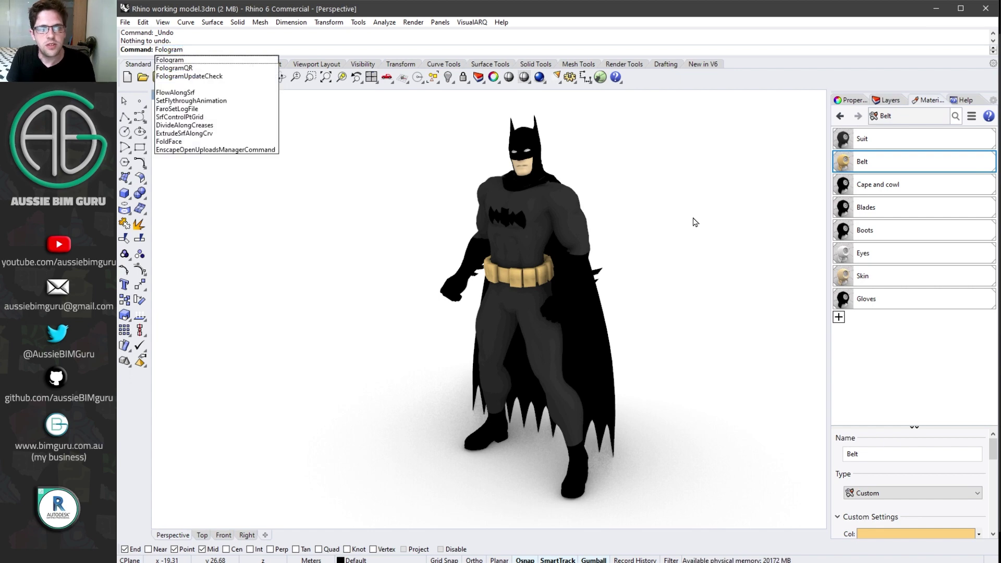
- Run Fologram, move its panel aside, and show the QR code for connecting the Galaxy S10
key(Return)
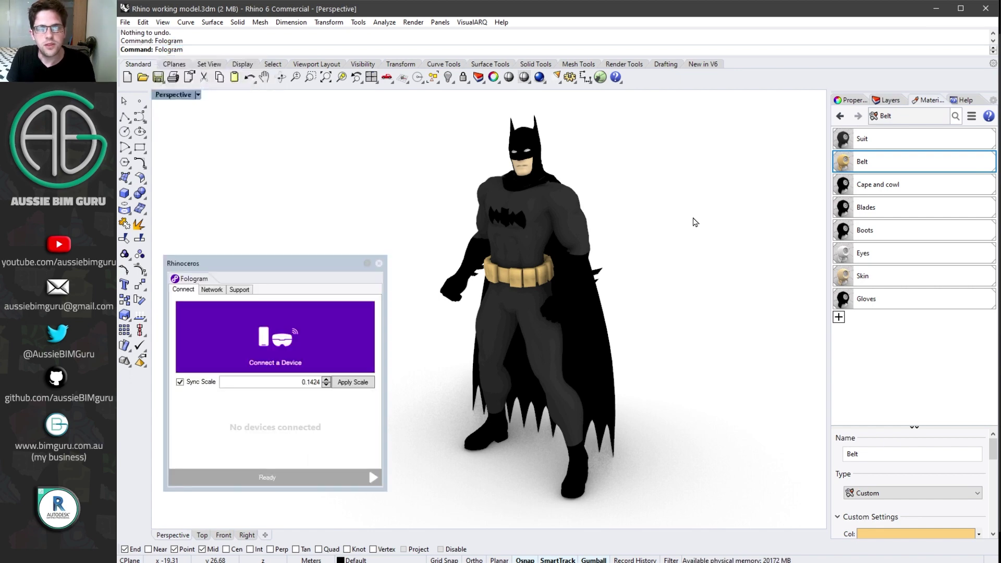
drag(296, 265, 336, 225)
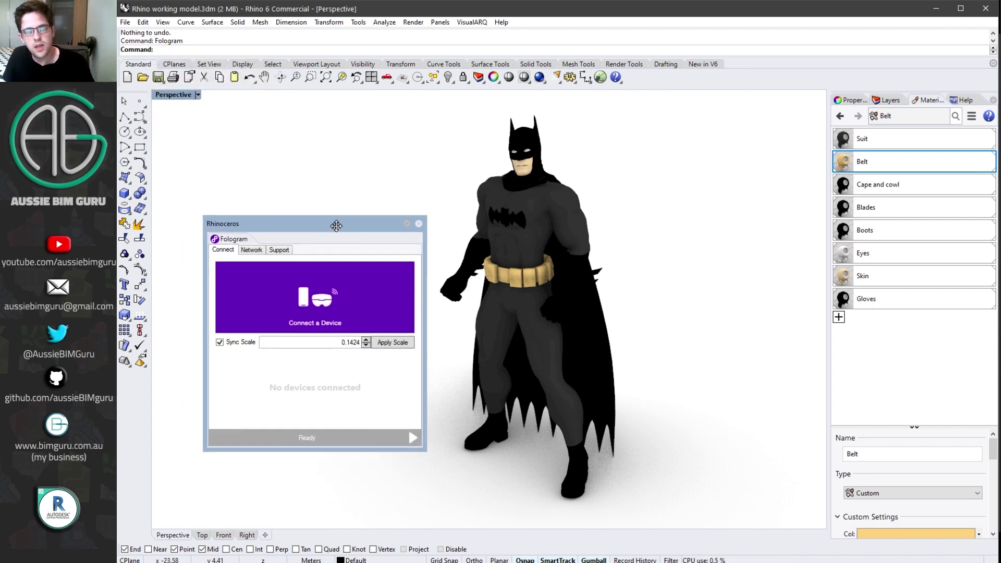
click(323, 303)
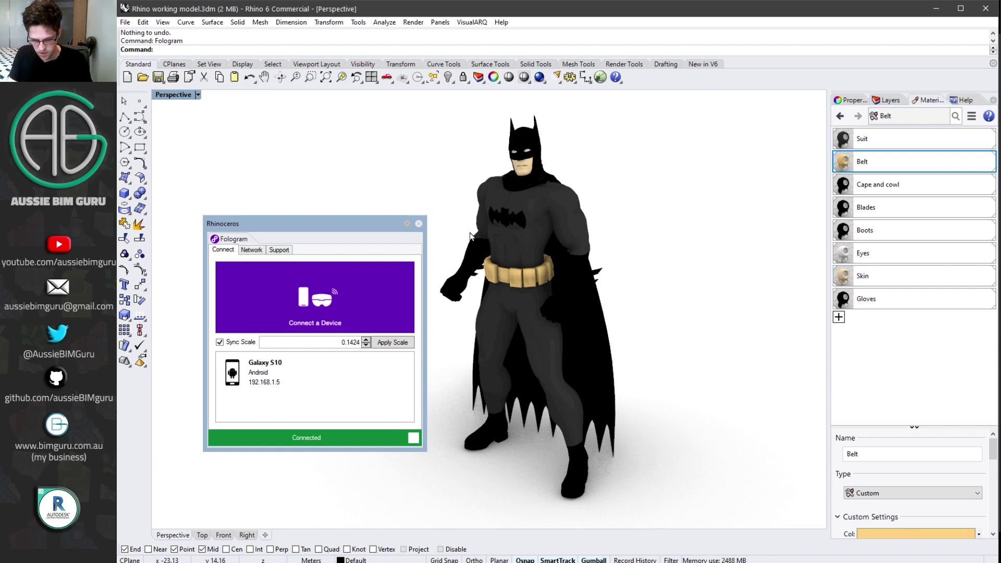
- Show the Fologram QR code again so the Galaxy S10 can rescan and reconnect
click(312, 313)
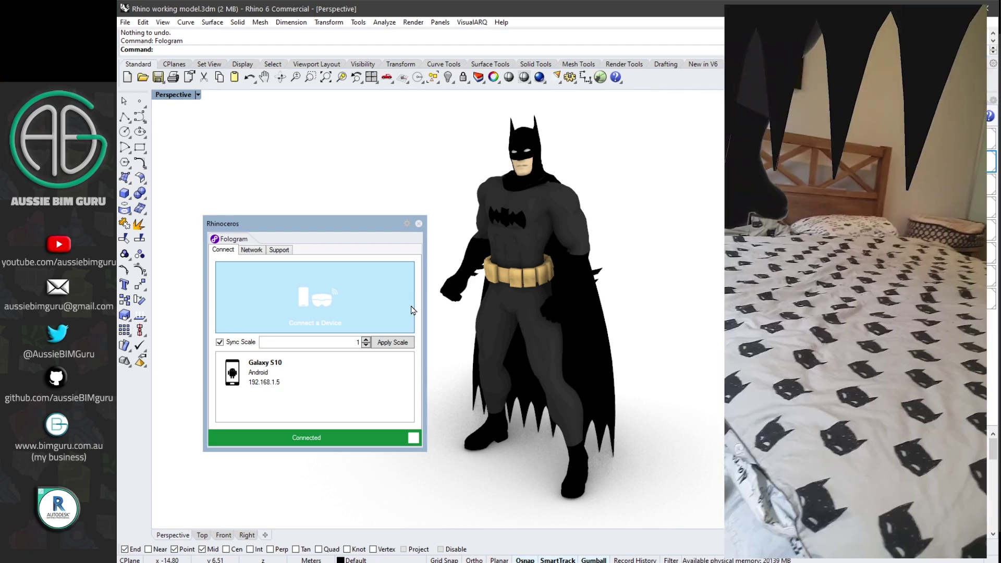
- Lower the Fologram sync scale to 0.2 with the spin arrows and apply it
click(366, 339)
click(366, 340)
click(366, 345)
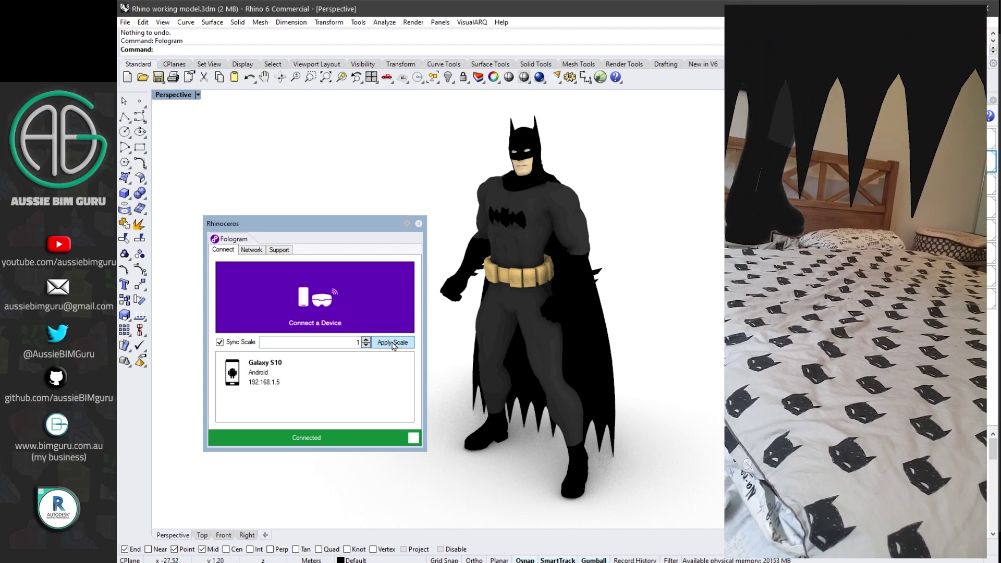
click(366, 345)
click(366, 345)
click(365, 345)
click(365, 345)
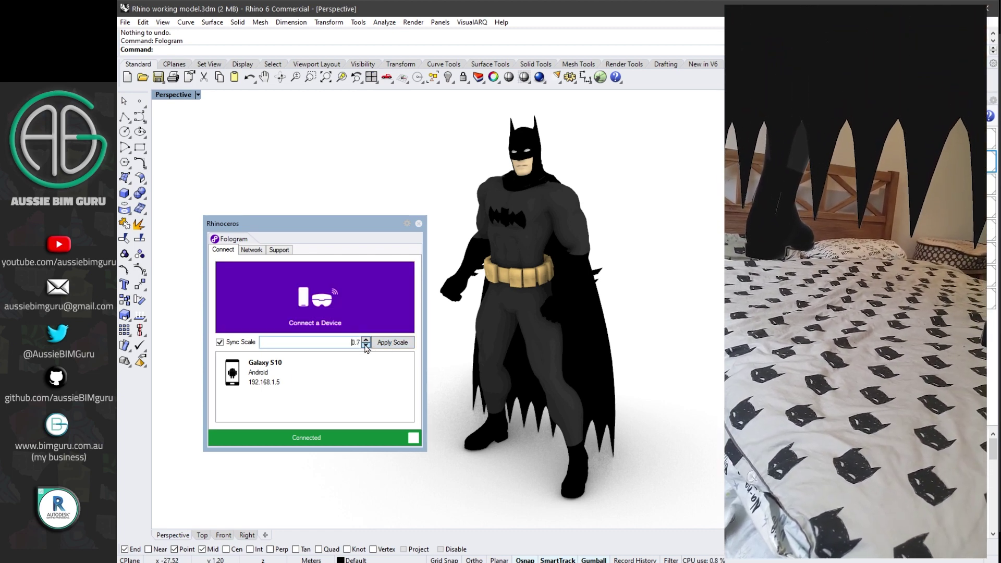
click(366, 345)
click(366, 345)
click(366, 346)
click(366, 345)
click(366, 345)
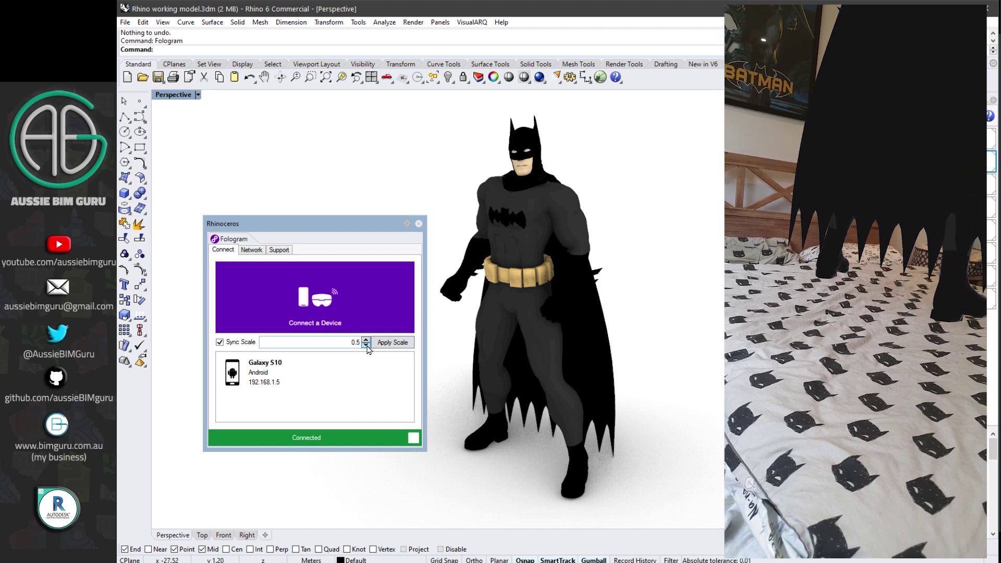
click(383, 342)
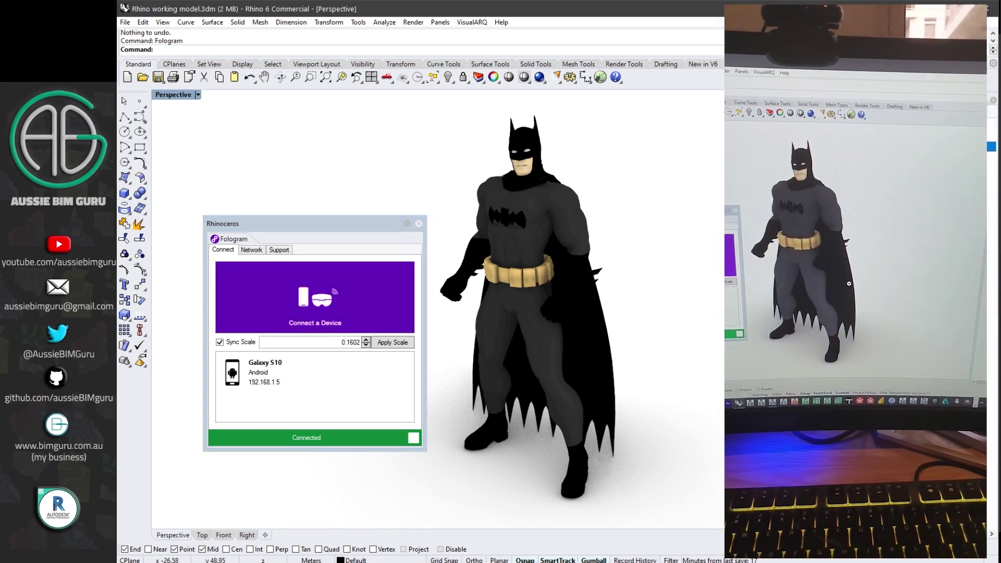
- Crossing-window select the Batman torso and cape meshes
drag(662, 212, 462, 108)
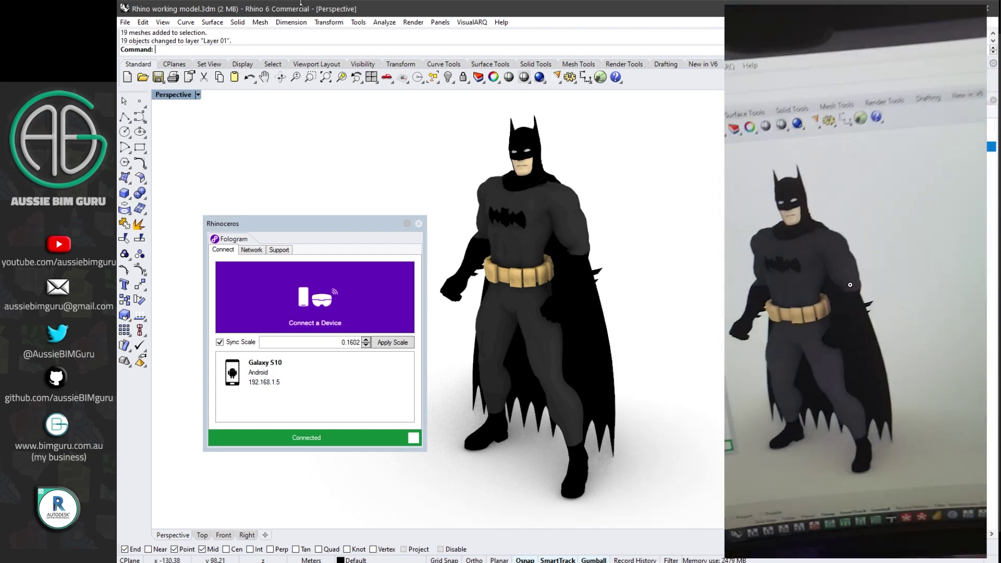
- Open the recent file 3dm.3dm, discarding unsaved changes to the Batman model
click(125, 22)
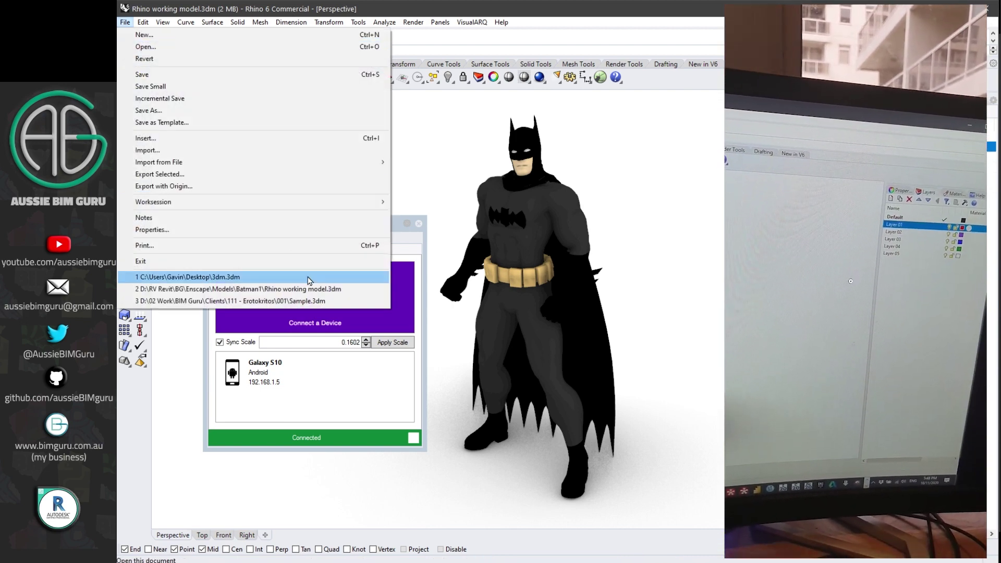
click(315, 277)
click(495, 325)
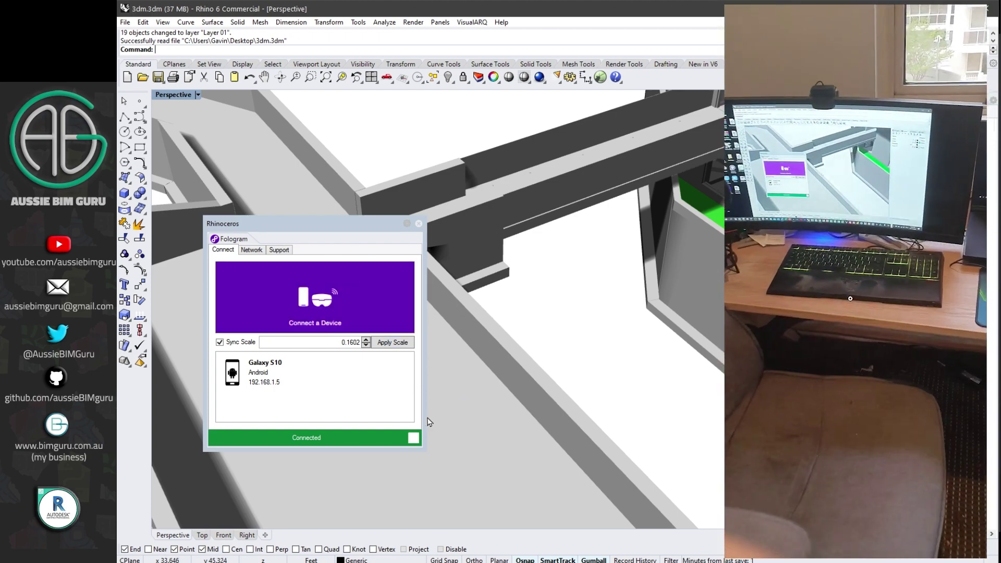
- Disconnect the Galaxy S10, close the Fologram window, and zoom out on the building
click(412, 438)
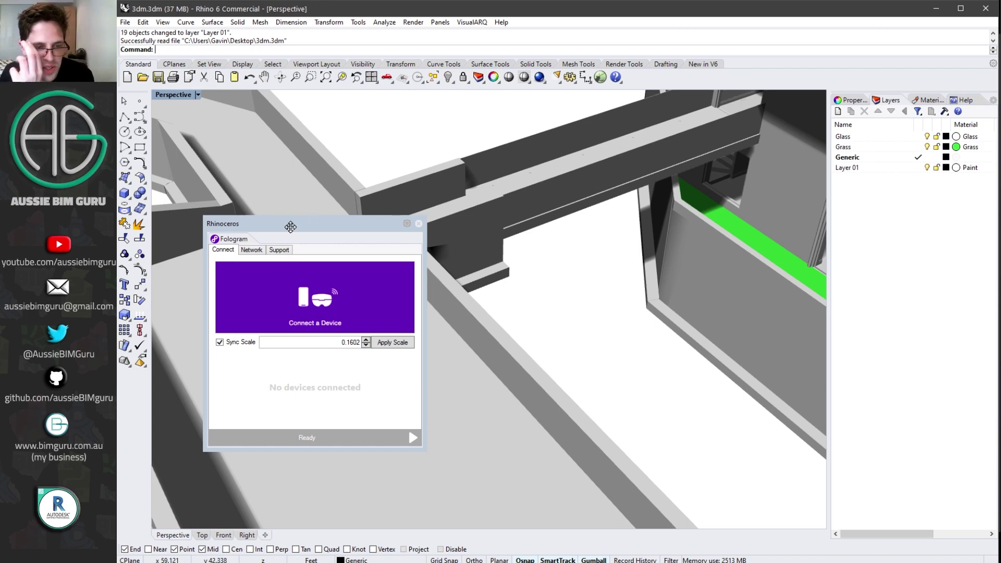
click(420, 227)
scroll(571, 299, down, 5)
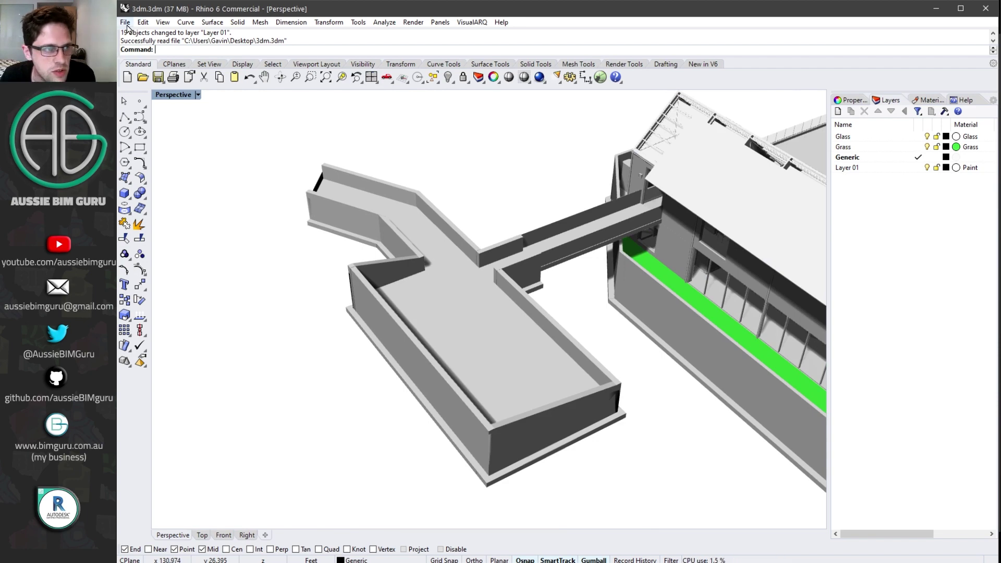
click(125, 22)
- Start a new model from the Millimeters template without saving the building file
click(138, 33)
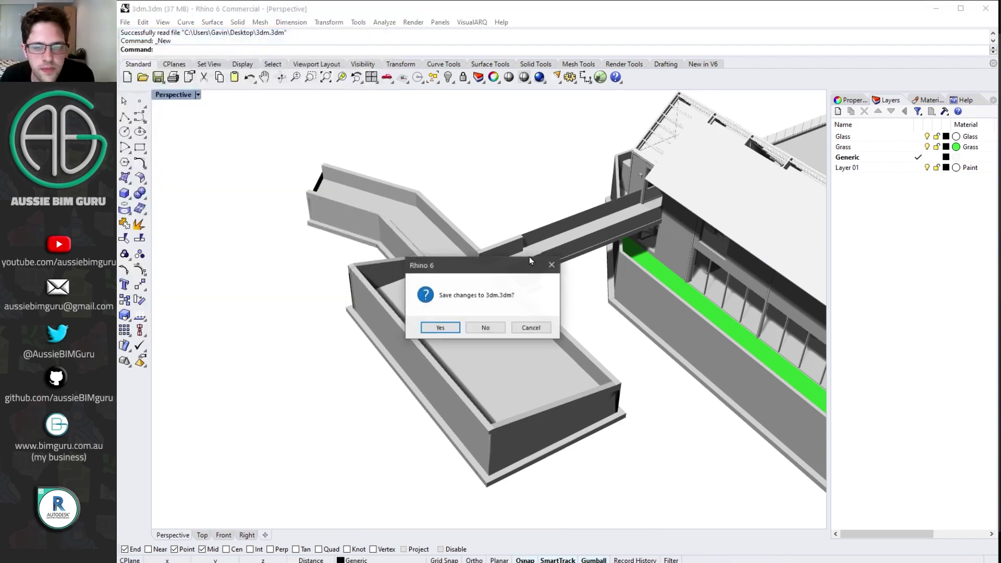
click(486, 327)
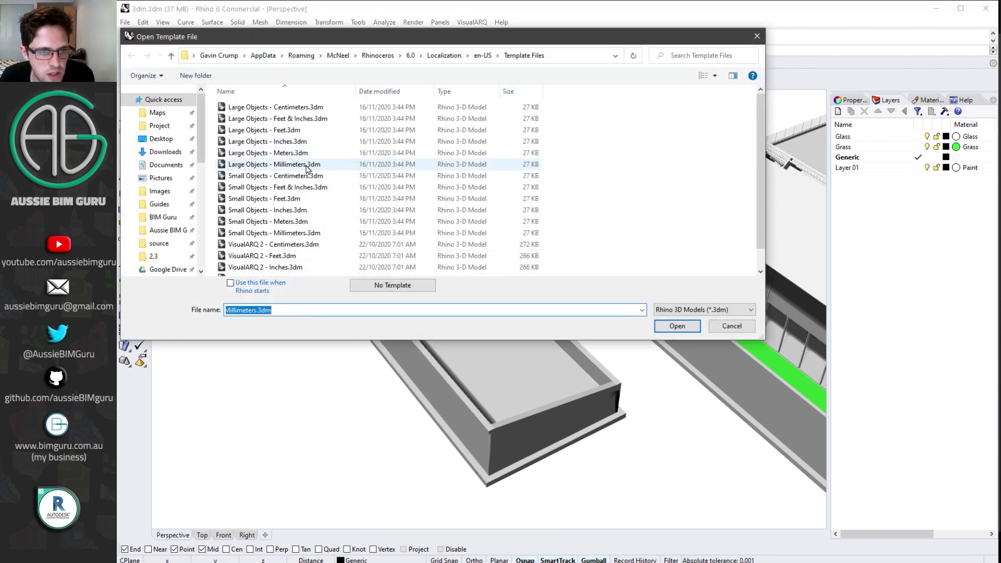
double_click(307, 165)
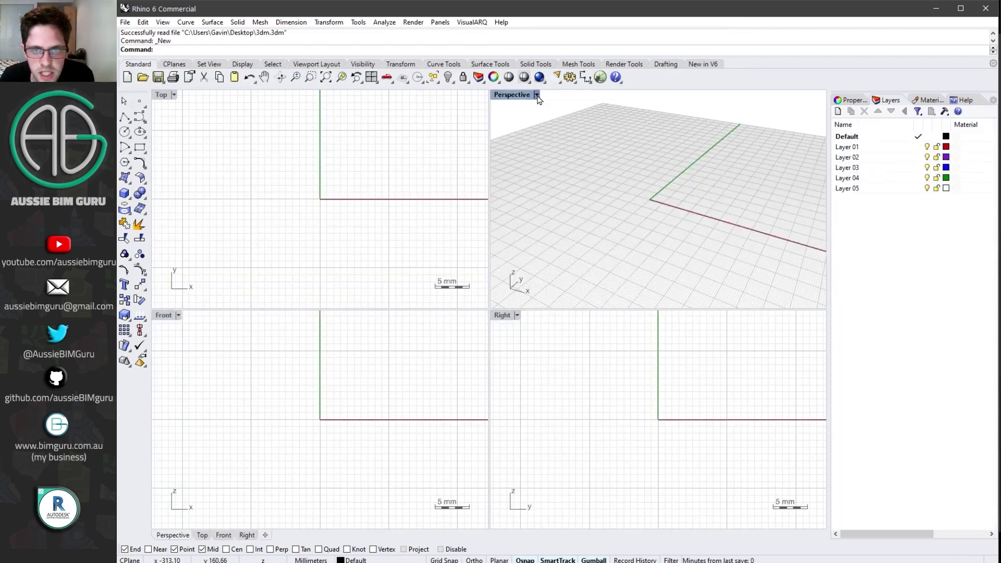
- Maximize the Perspective viewport and launch Grasshopper
click(536, 94)
click(549, 108)
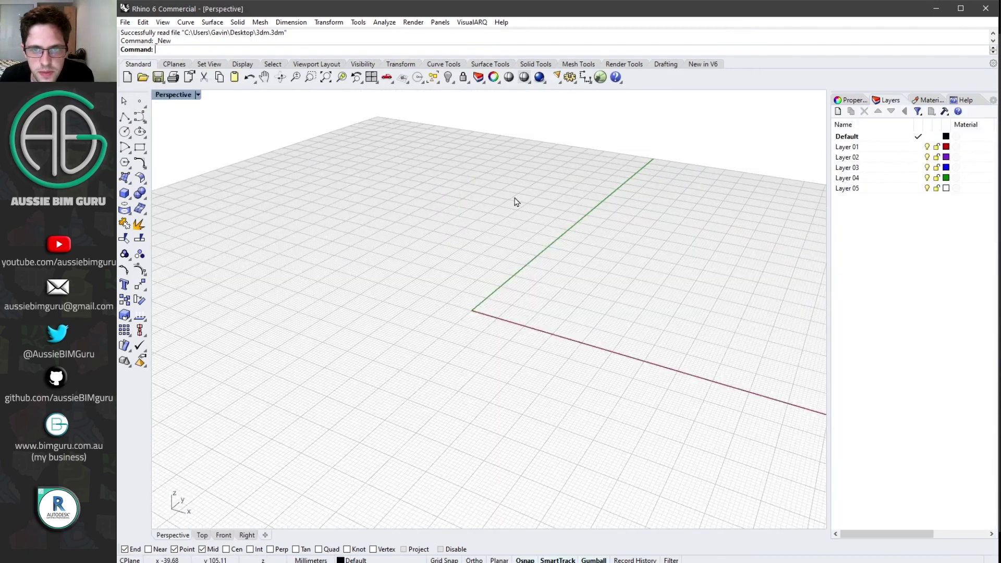
click(600, 77)
- Reposition and narrow the Grasshopper window so the vase forms show in the viewport
drag(650, 99, 586, 108)
scroll(764, 380, down, 5)
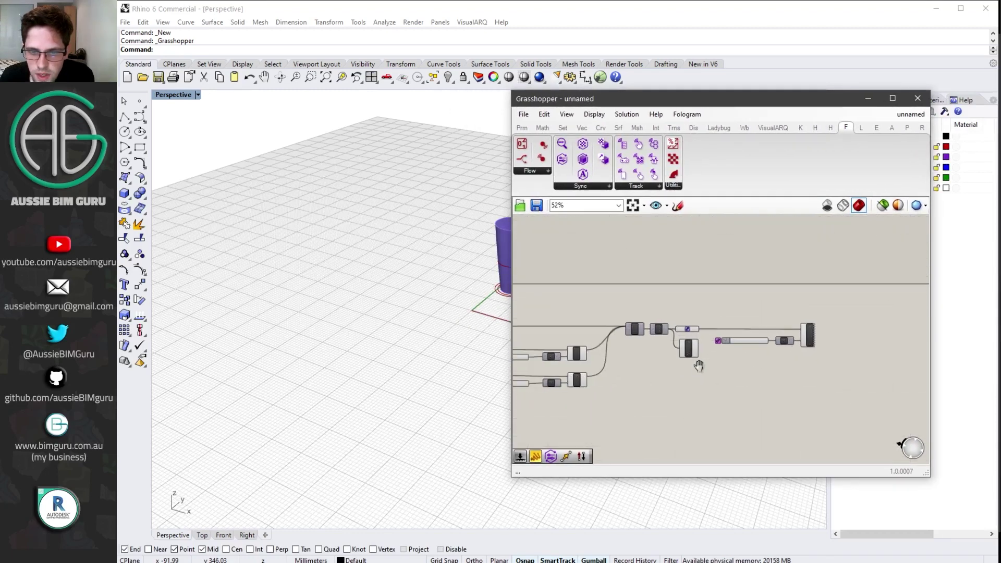
scroll(699, 366, up, 4)
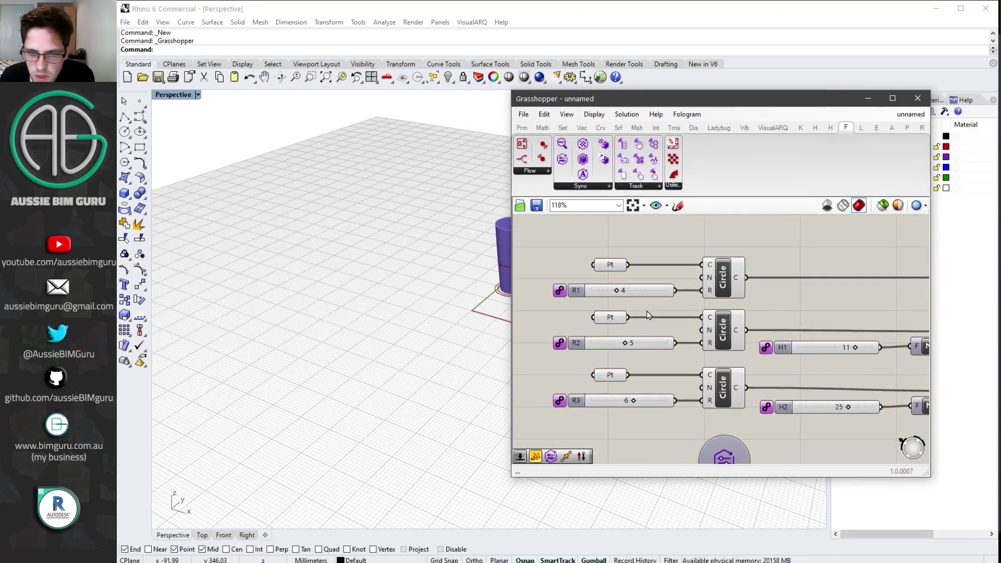
scroll(646, 314, up, 1)
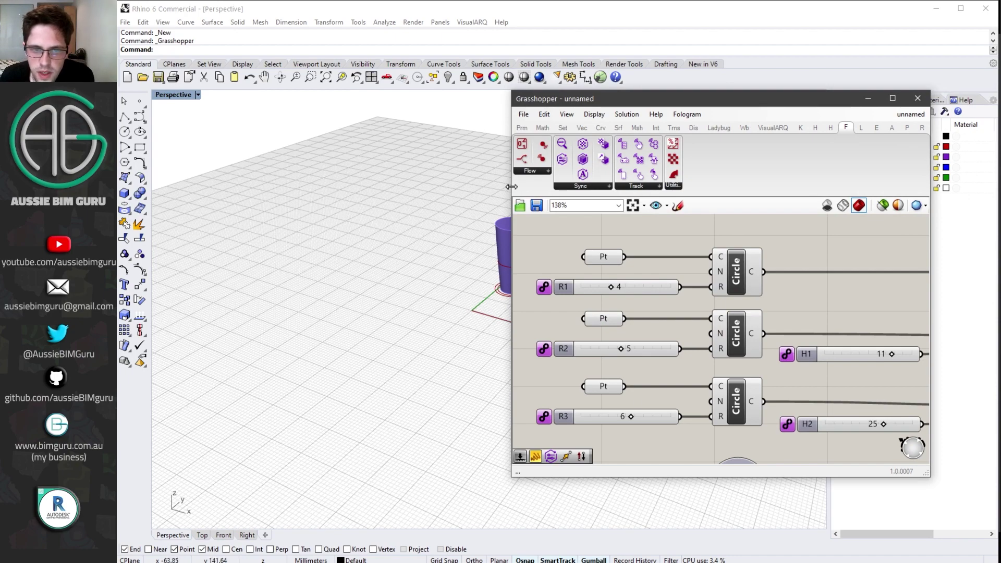
drag(511, 187, 619, 186)
- Set the sliders to R1 5, R2 4 and H1 10, and adjust H2
mouse_move(718, 287)
mouse_down()
mouse_move(702, 288)
mouse_move(728, 287)
mouse_up()
drag(729, 349, 719, 349)
drag(738, 416, 736, 413)
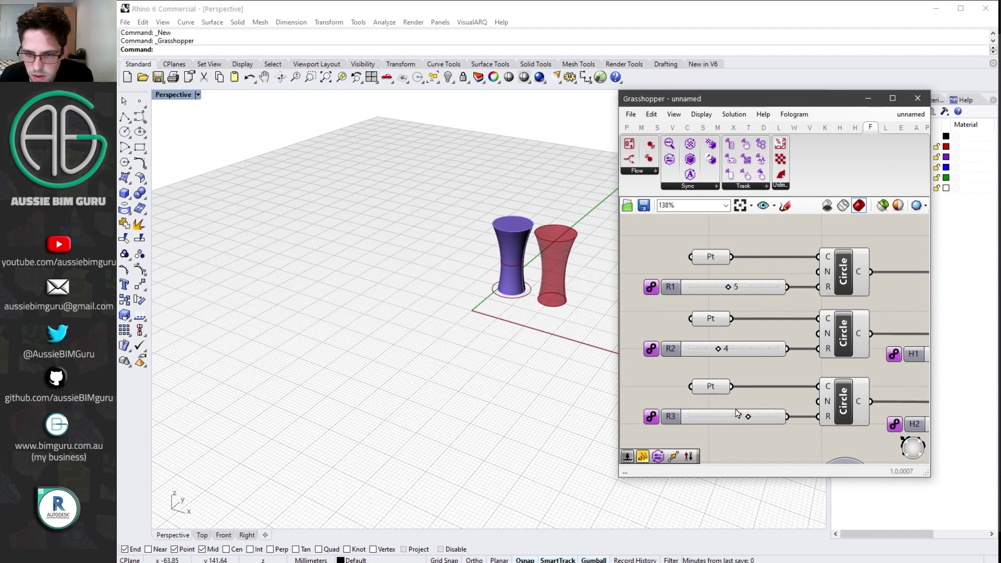
right_drag(785, 380, 754, 308)
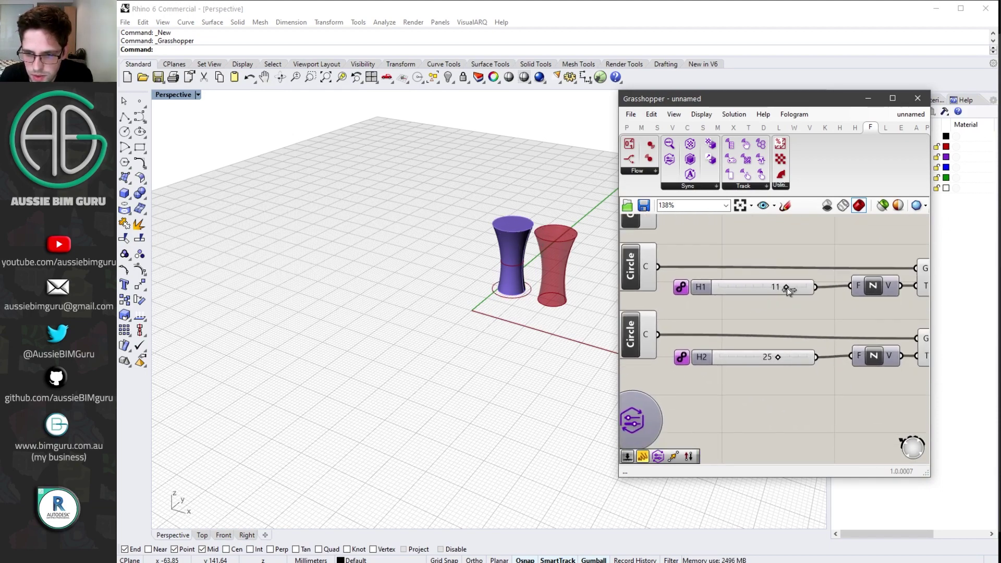
mouse_move(787, 290)
mouse_down()
mouse_move(756, 287)
mouse_move(781, 288)
mouse_up()
mouse_move(776, 357)
mouse_down()
mouse_move(753, 358)
mouse_move(779, 359)
mouse_up()
scroll(774, 324, down, 1)
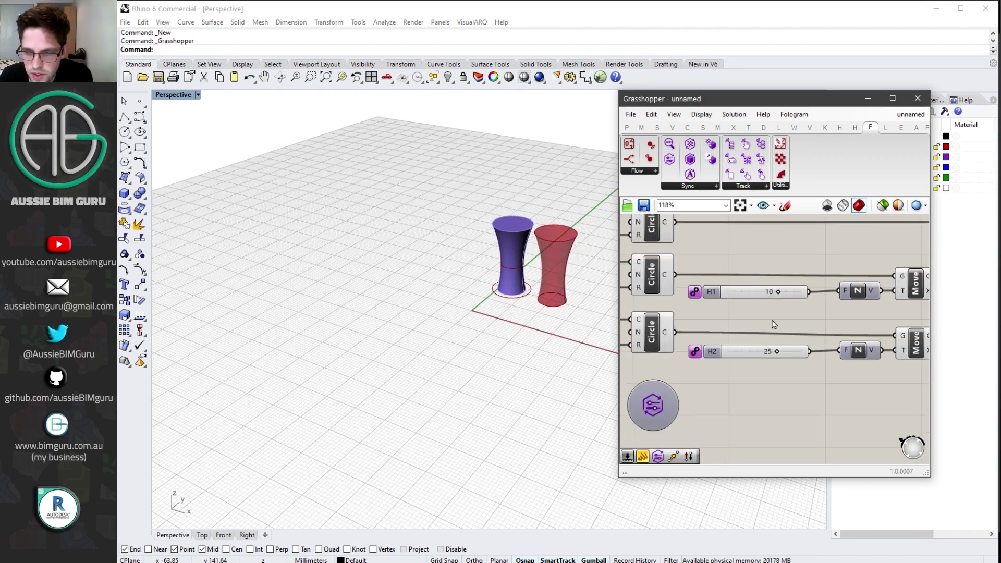
scroll(774, 324, down, 2)
- Pan the canvas to the Loft, Cap and Sync components and select the Sync component
right_drag(797, 327, 717, 319)
click(676, 298)
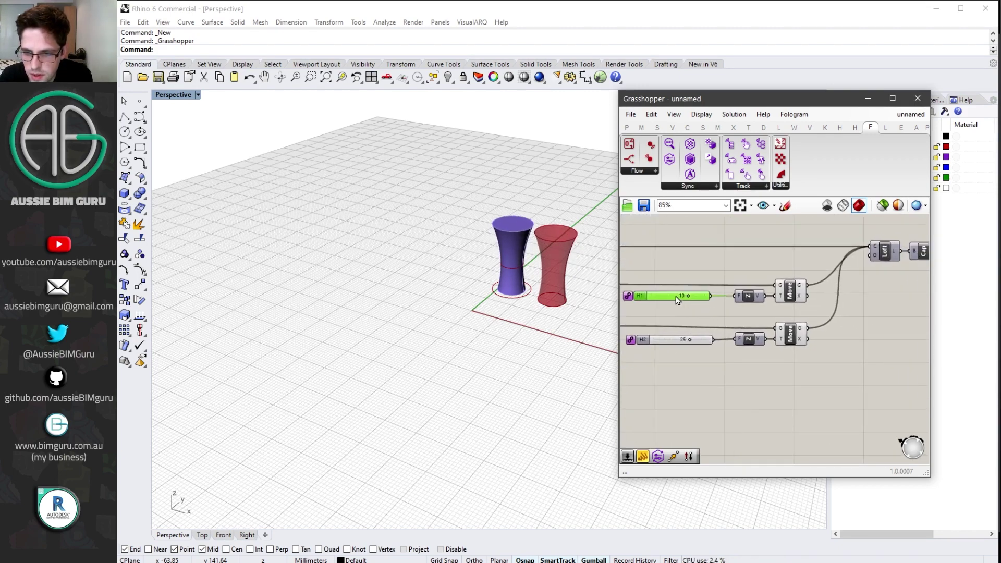
right_drag(744, 276, 692, 270)
right_drag(808, 271, 733, 272)
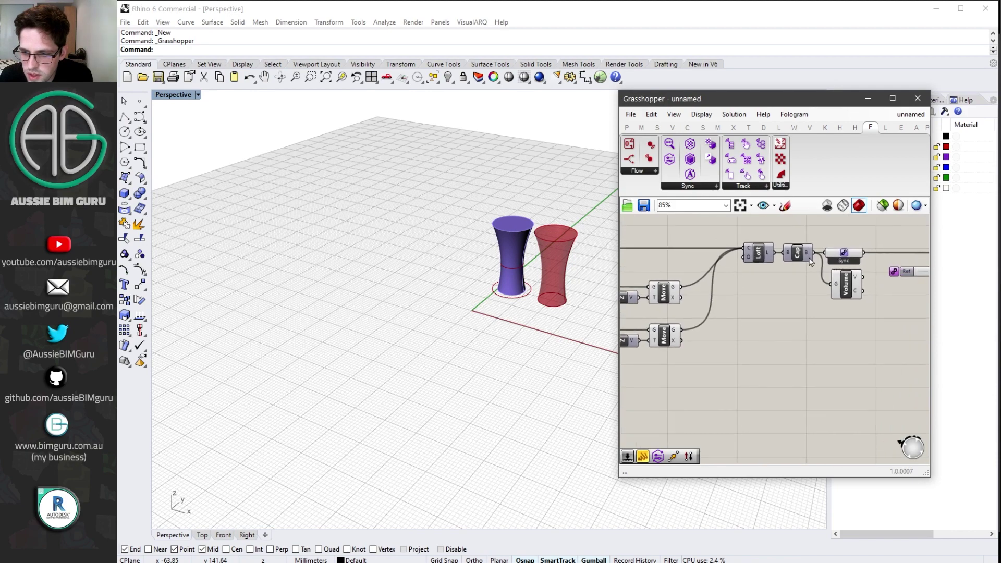
scroll(810, 262, up, 7)
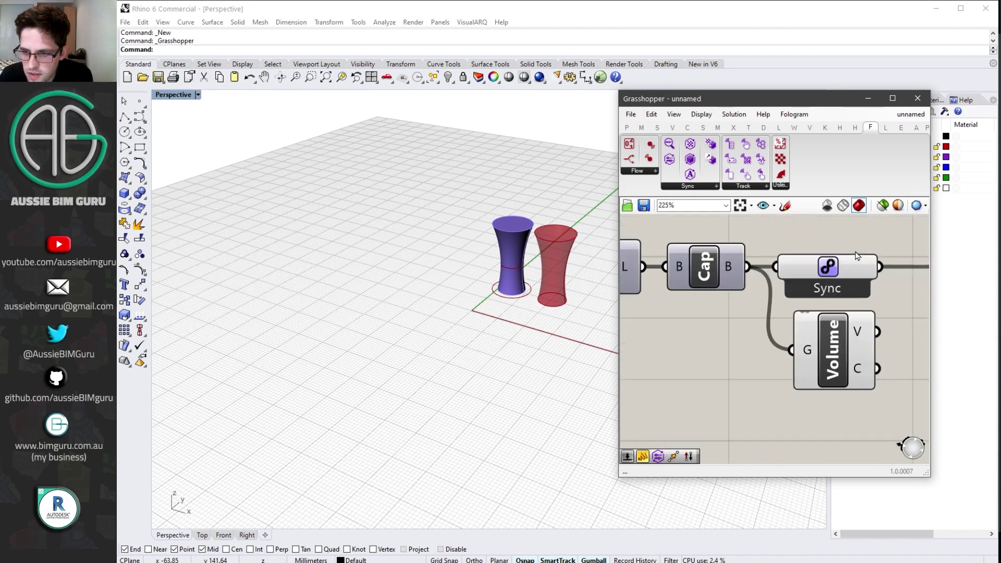
click(826, 271)
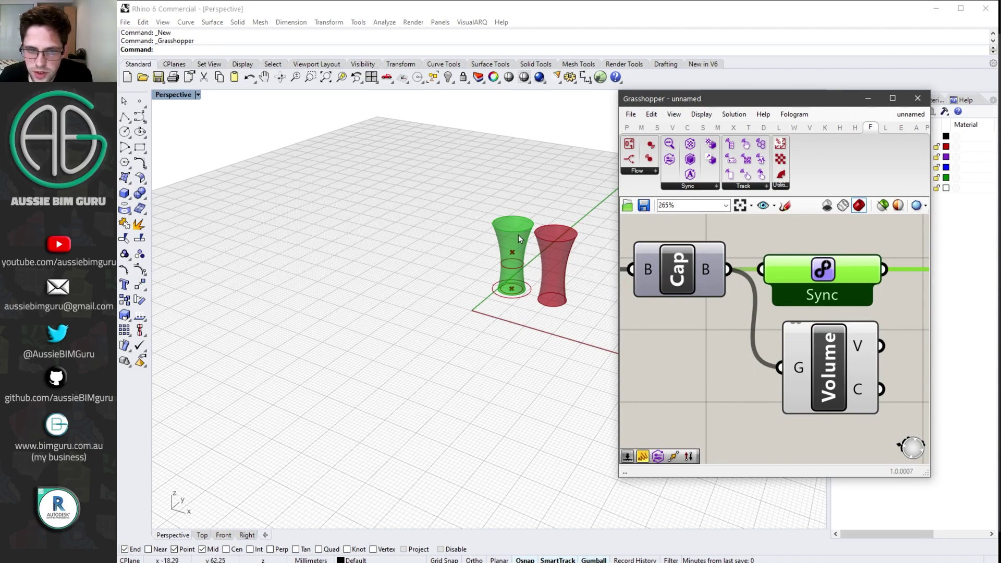
- Select the parameter sync component and bring the Circle and slider components into view
scroll(886, 292, down, 5)
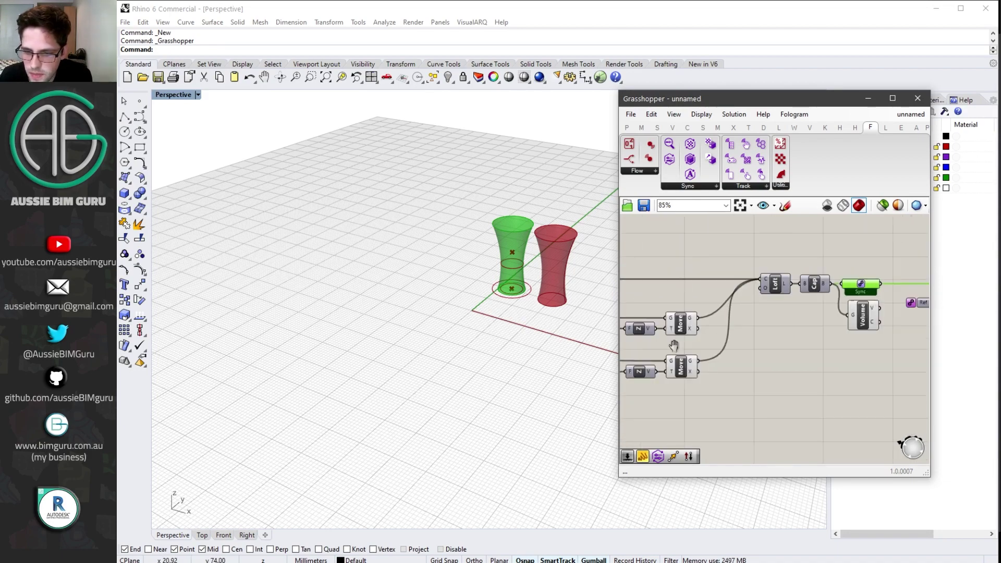
scroll(706, 396, up, 4)
scroll(706, 396, up, 3)
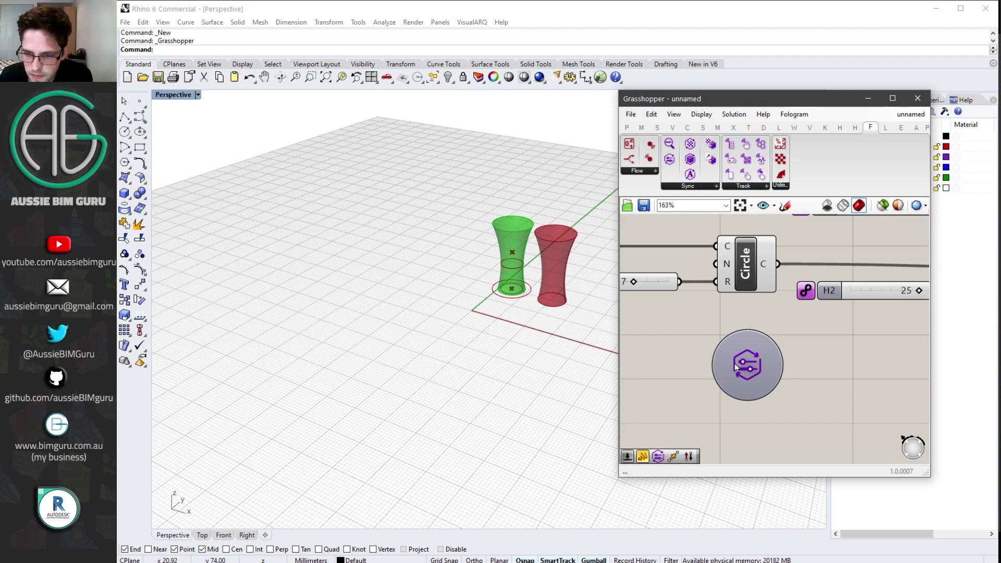
click(771, 368)
scroll(827, 357, down, 6)
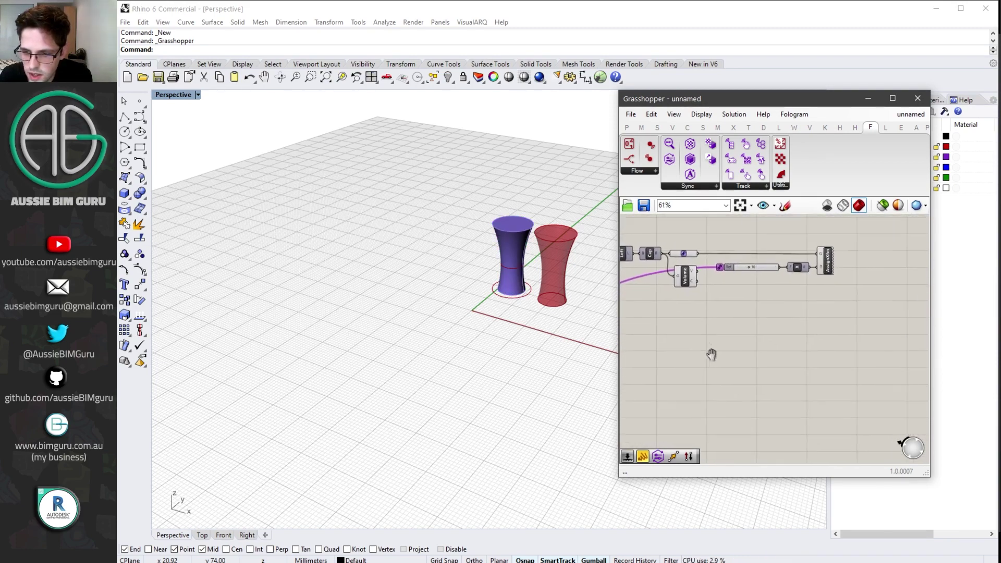
right_drag(685, 364, 747, 371)
scroll(747, 372, up, 3)
double_click(800, 358)
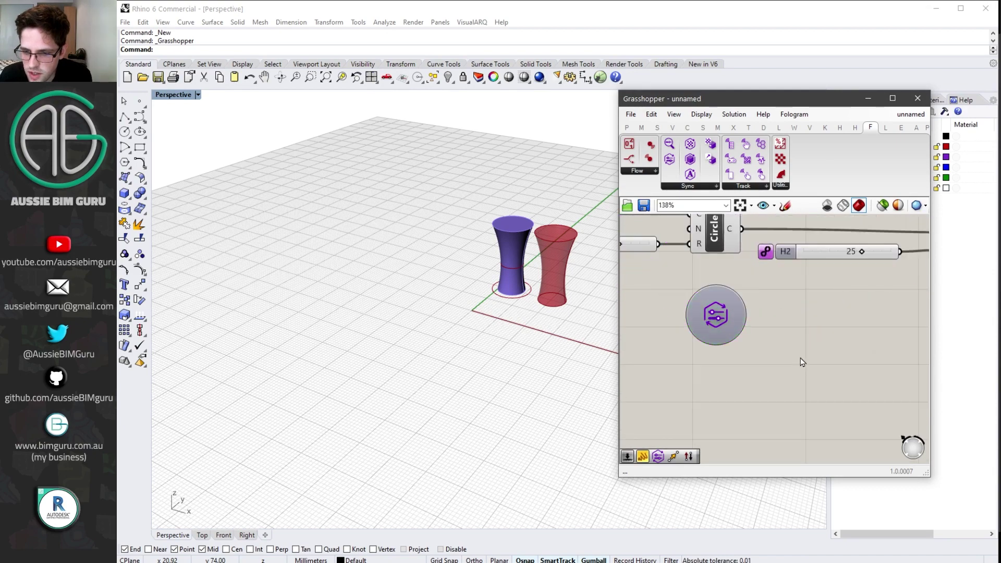
text(0<5<10)
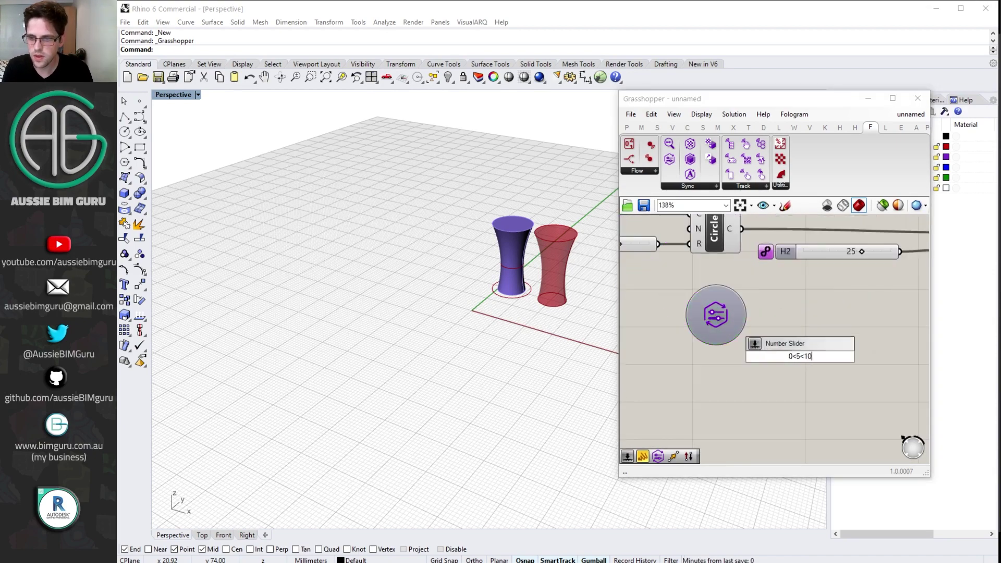
key(Return)
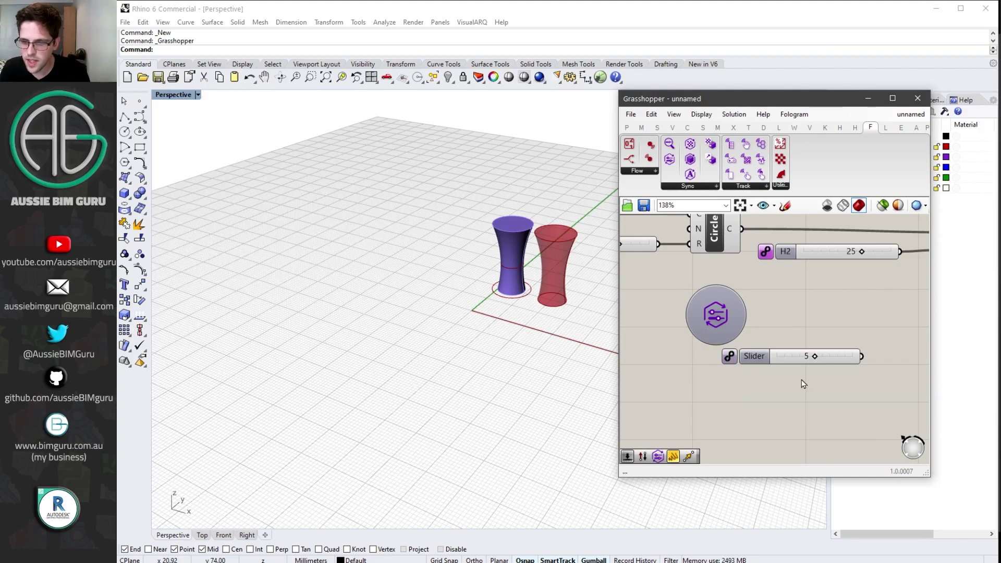
drag(801, 378, 793, 339)
key(Delete)
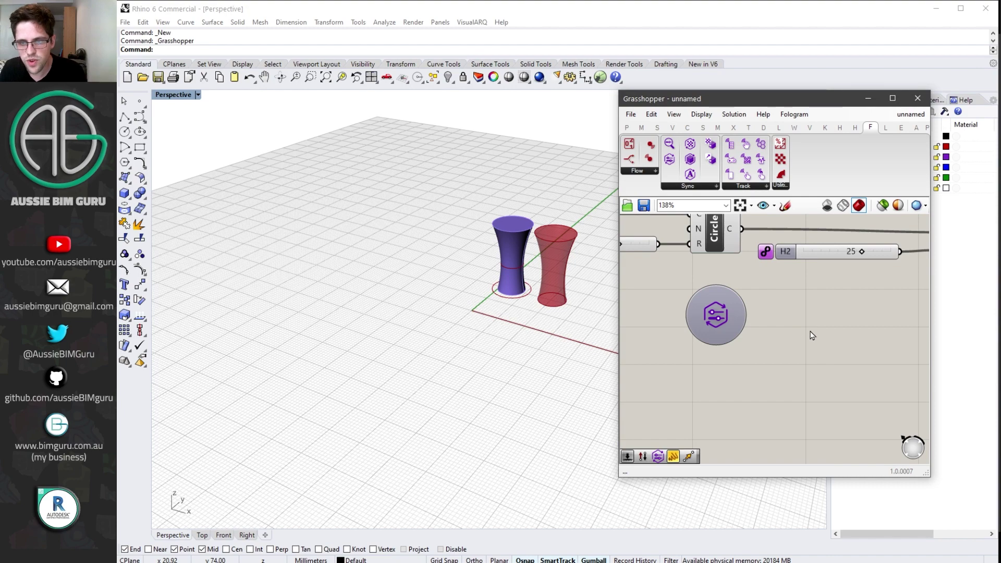
scroll(808, 336, down, 3)
scroll(688, 336, up, 4)
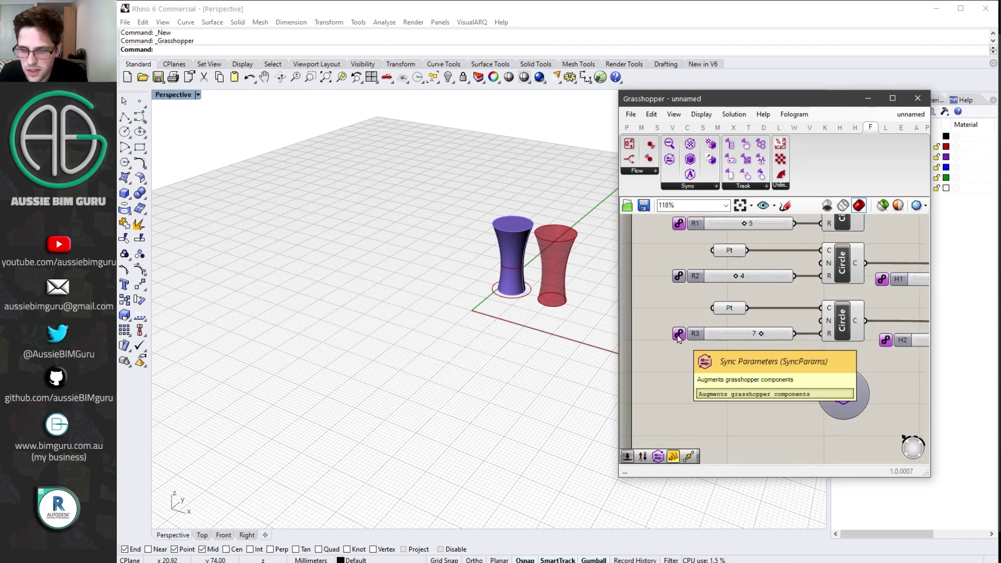
right_drag(698, 294, 596, 302)
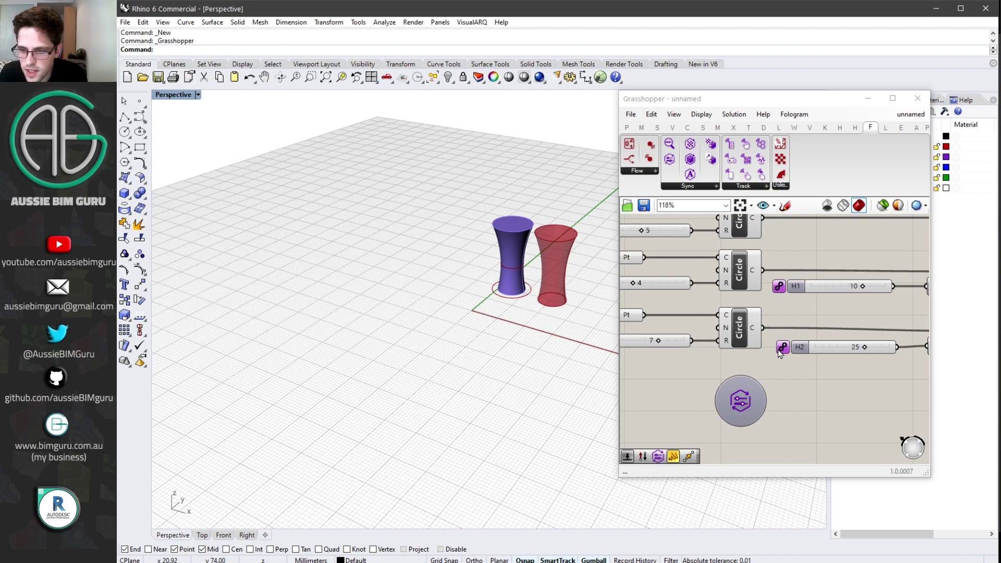
scroll(819, 392, down, 3)
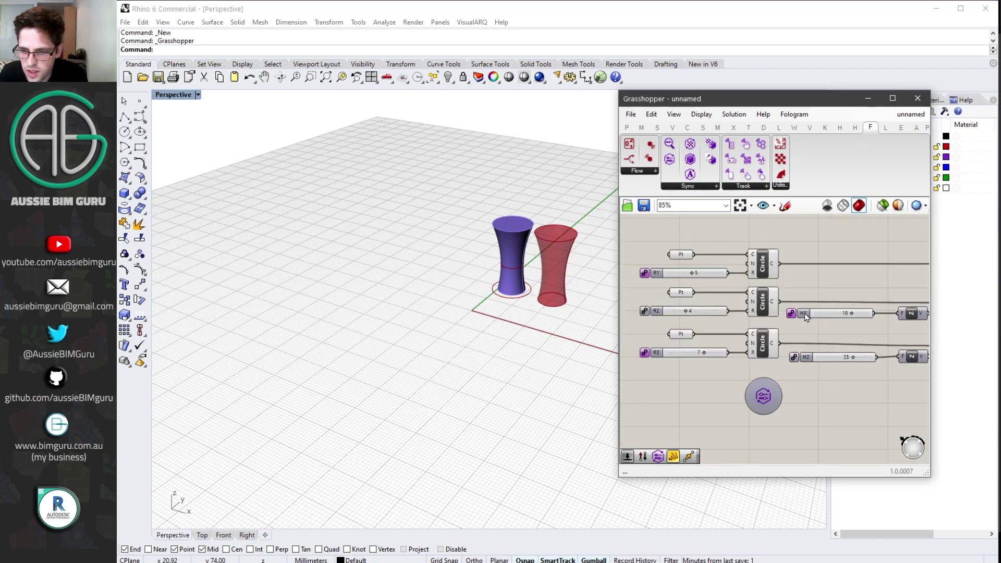
right_drag(831, 286, 661, 275)
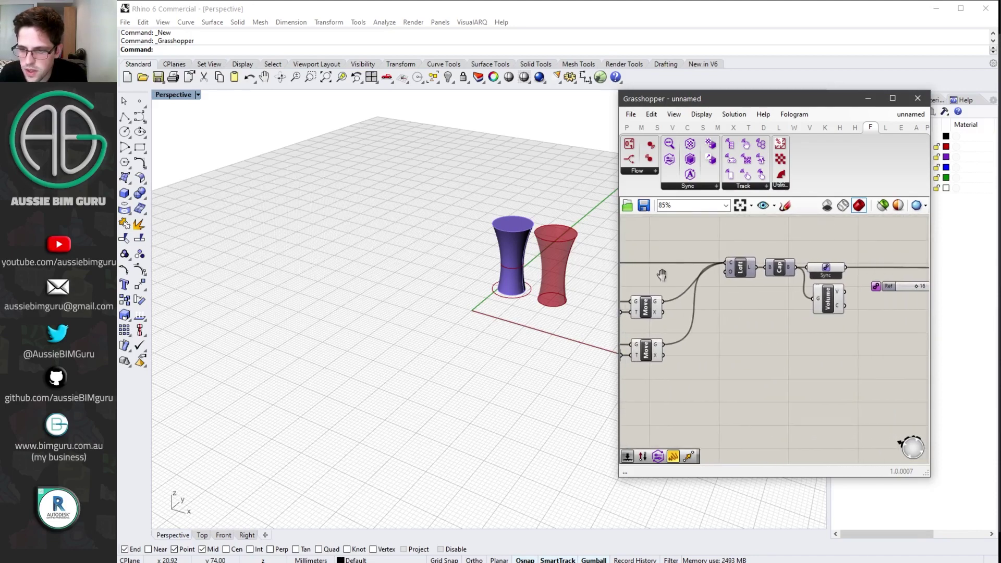
scroll(684, 308, up, 3)
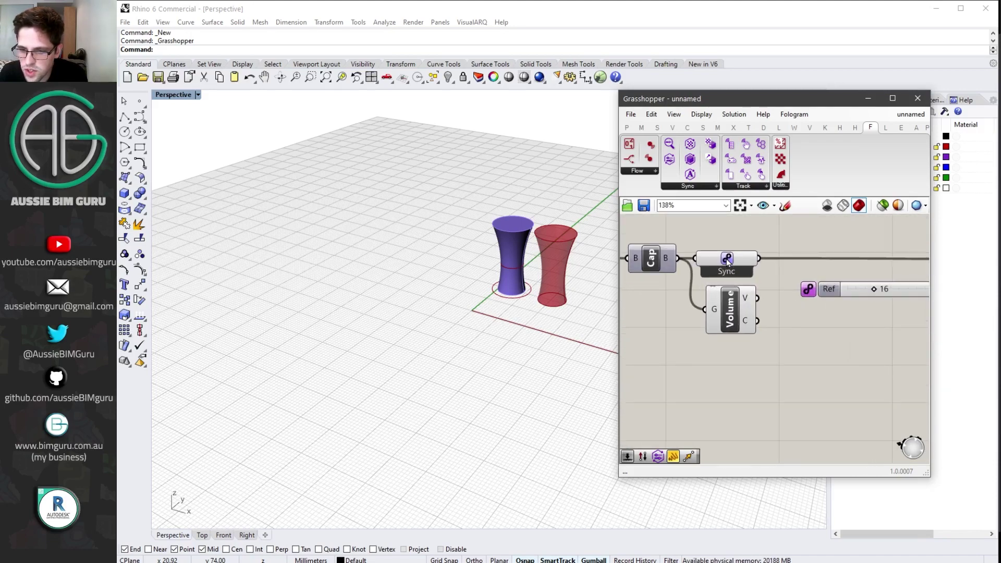
right_drag(727, 263, 582, 265)
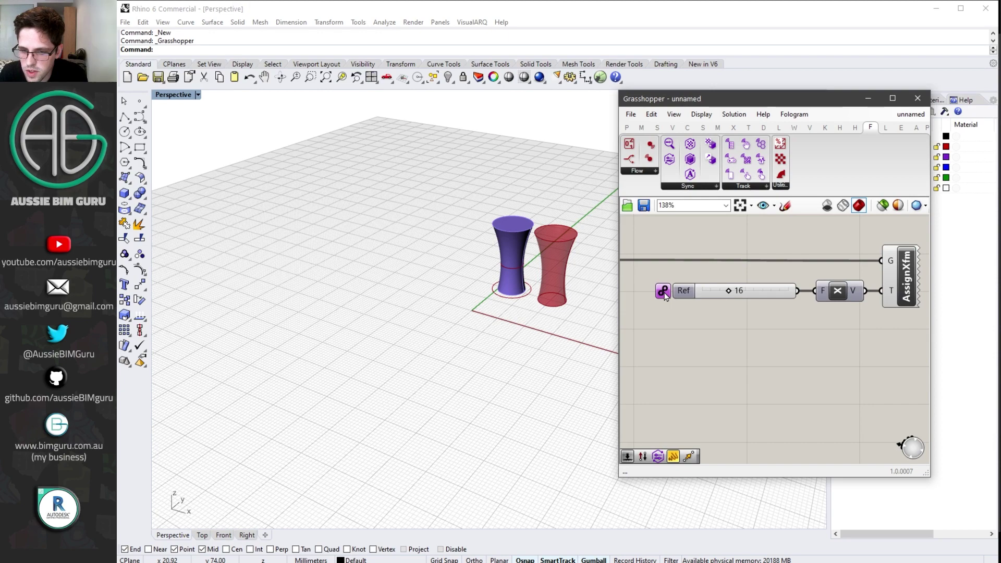
scroll(896, 342, down, 2)
right_click(892, 288)
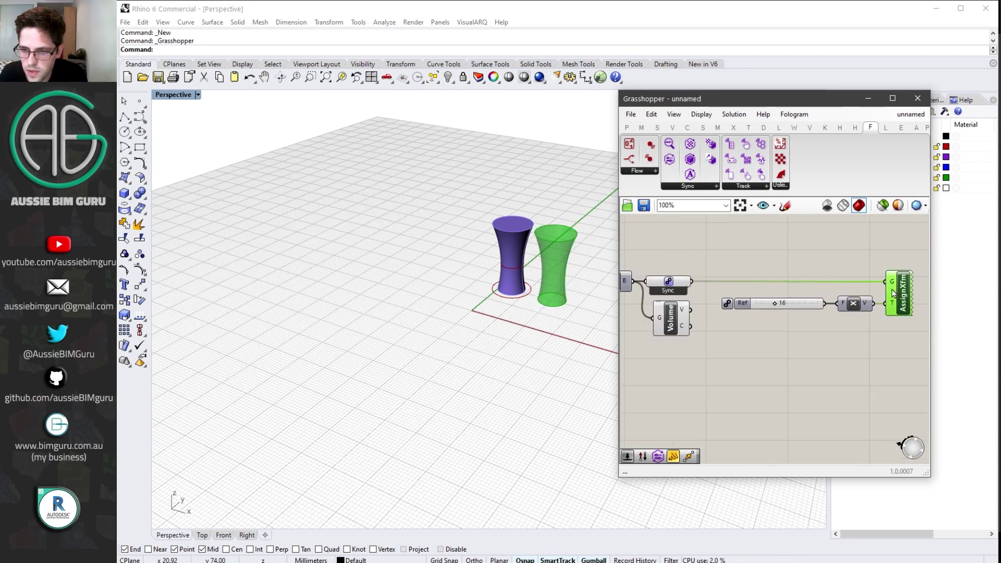
click(921, 371)
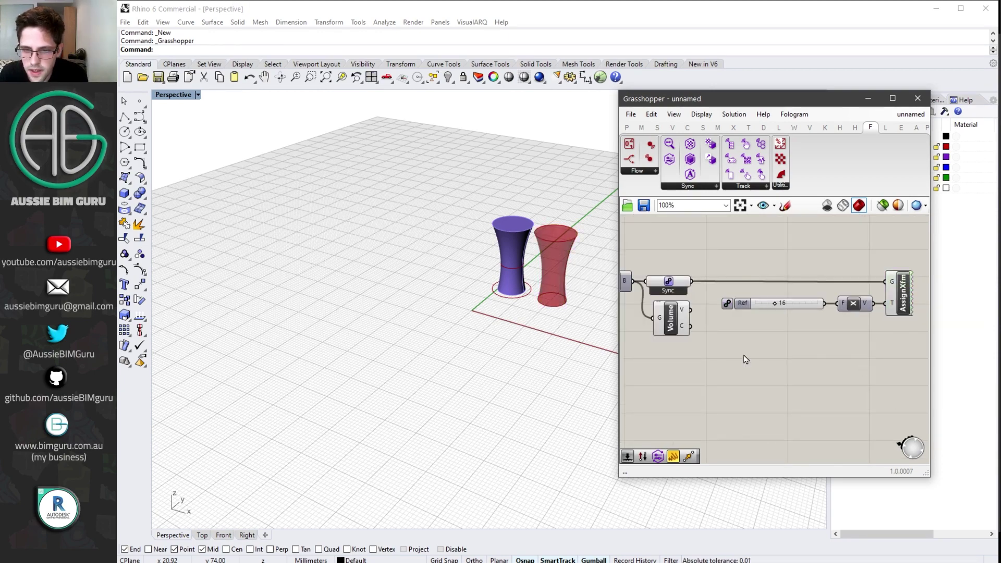
right_drag(743, 355, 815, 361)
scroll(815, 360, down, 1)
- Run the Fologram command and connect the Galaxy S10 at sync scale 25
click(265, 186)
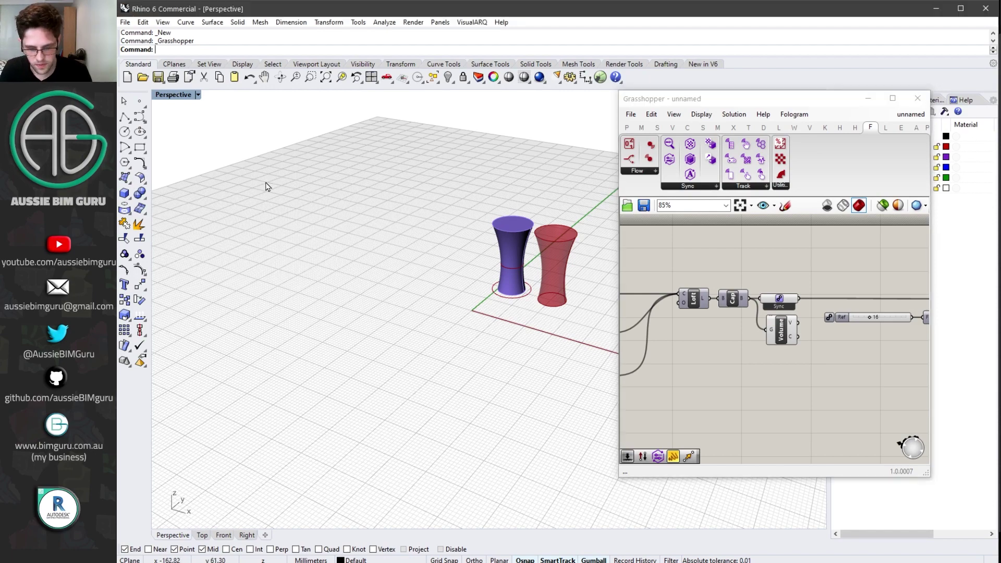
text(Fologram)
key(Return)
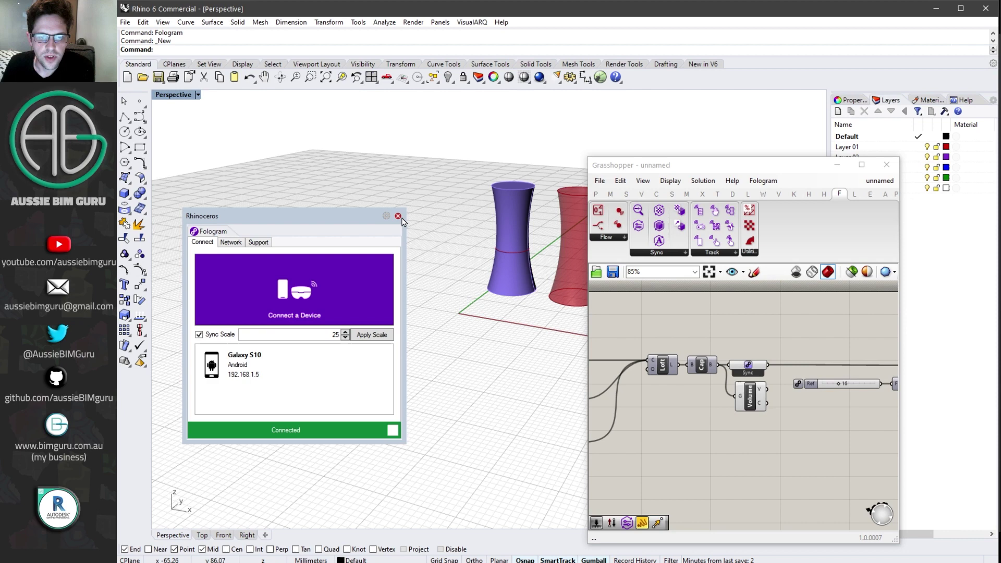
- Close the Fologram connection window, then browse the Sync and Track component lists
click(398, 216)
click(680, 254)
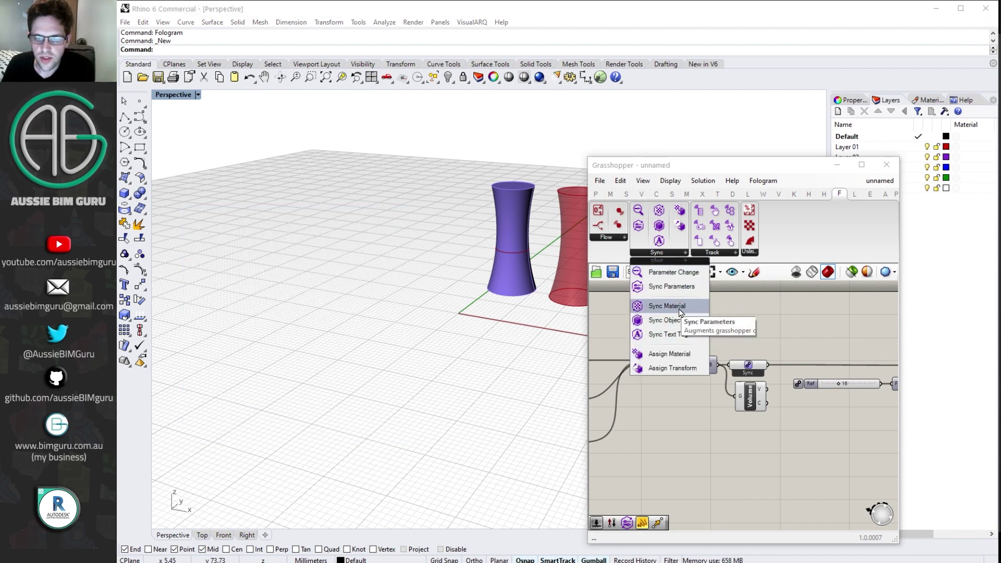
click(733, 253)
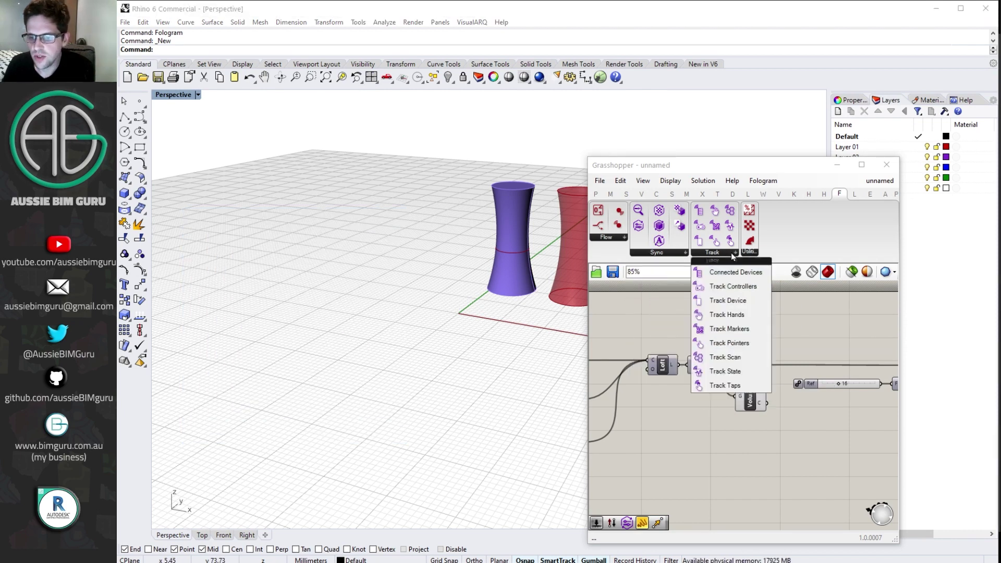
- Close the Fologram Track components list
click(803, 304)
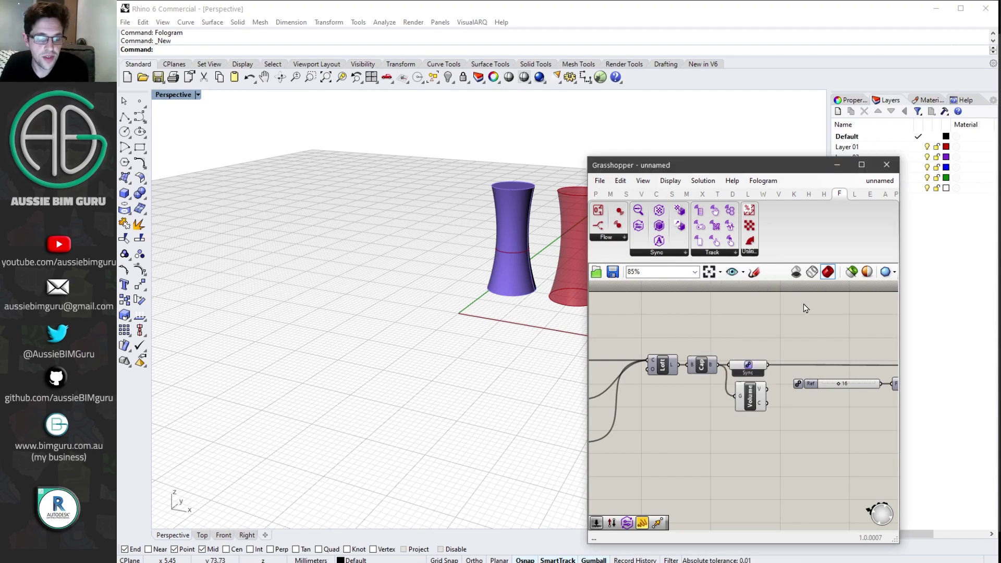